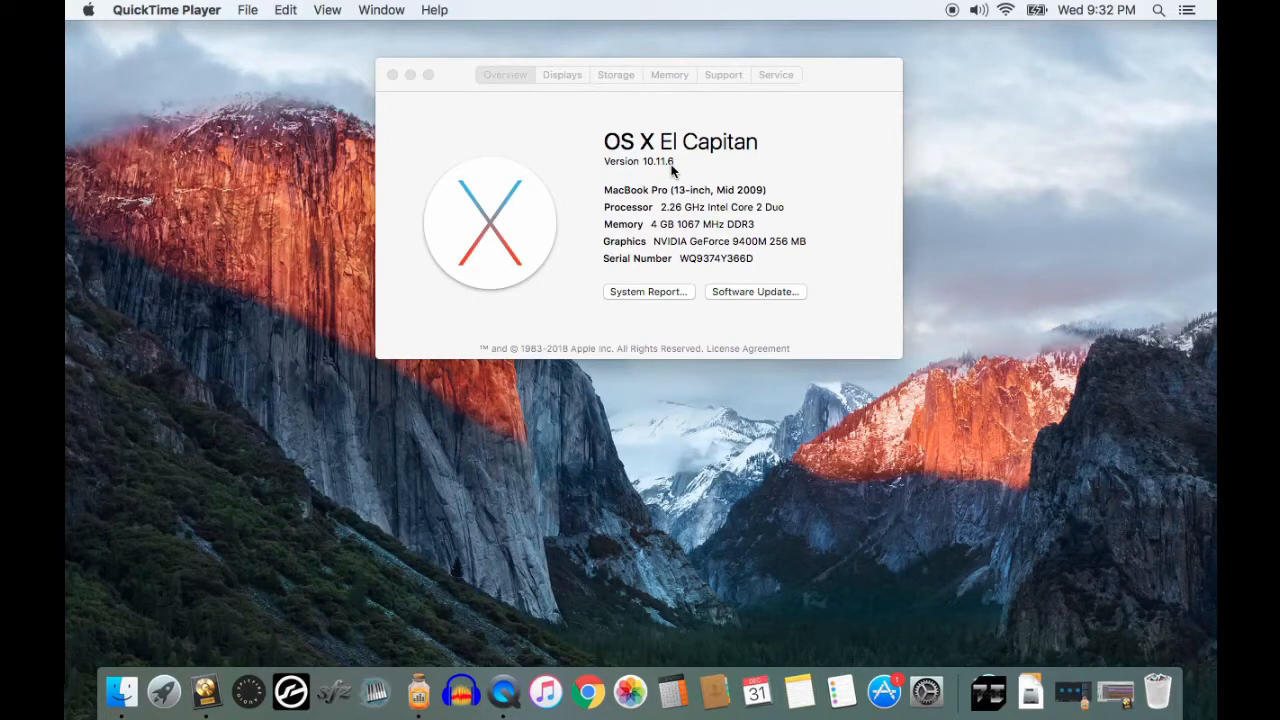
Step: Check the Mac's storage and memory specifications in the system information window
left_click(613, 75)
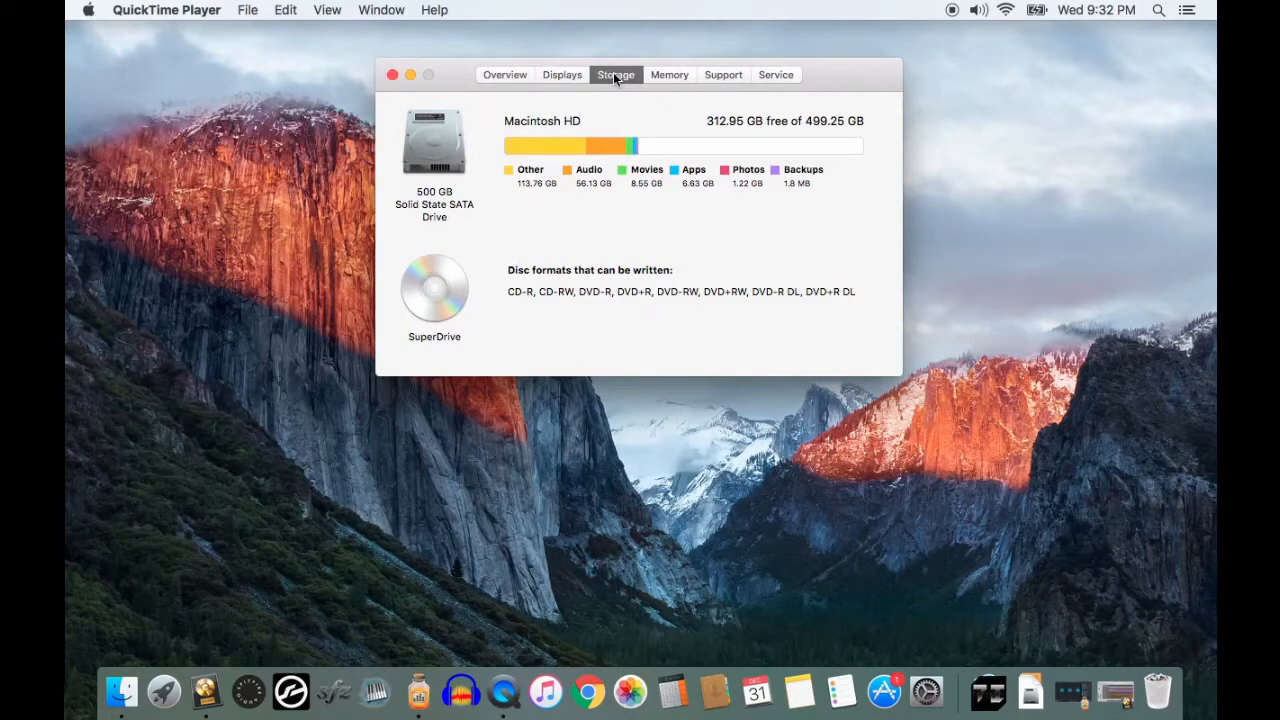
left_click(668, 75)
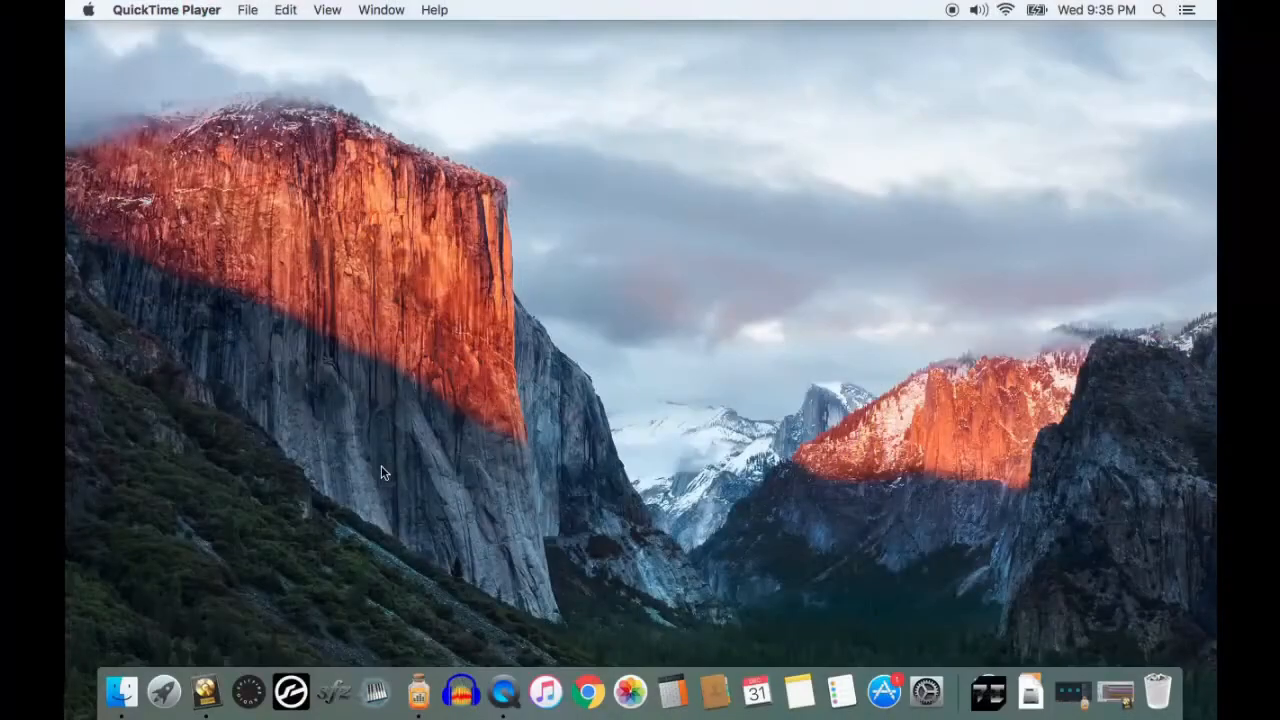
Step: Switch to Logic Express and look through the tracks and regions of the Fantasy Harp Mix1 arrangement
left_click(205, 692)
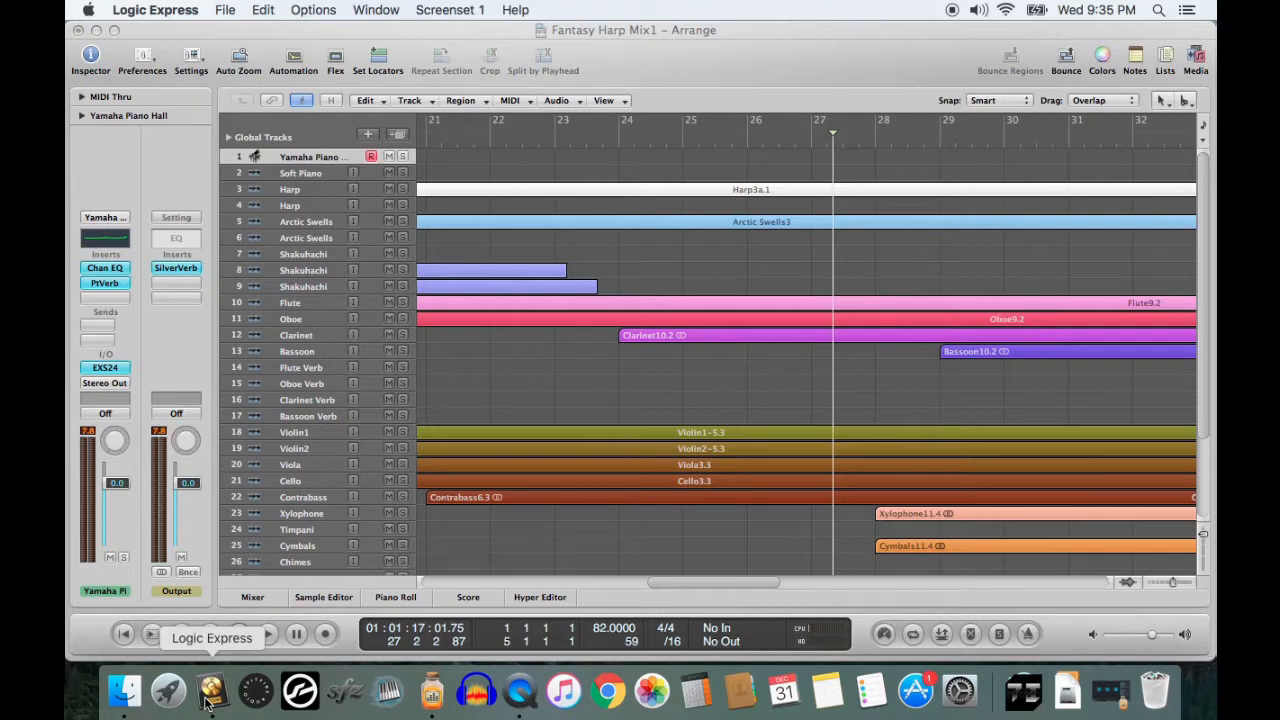
scroll(573, 490, "left", 10)
scroll(573, 490, "down", 3)
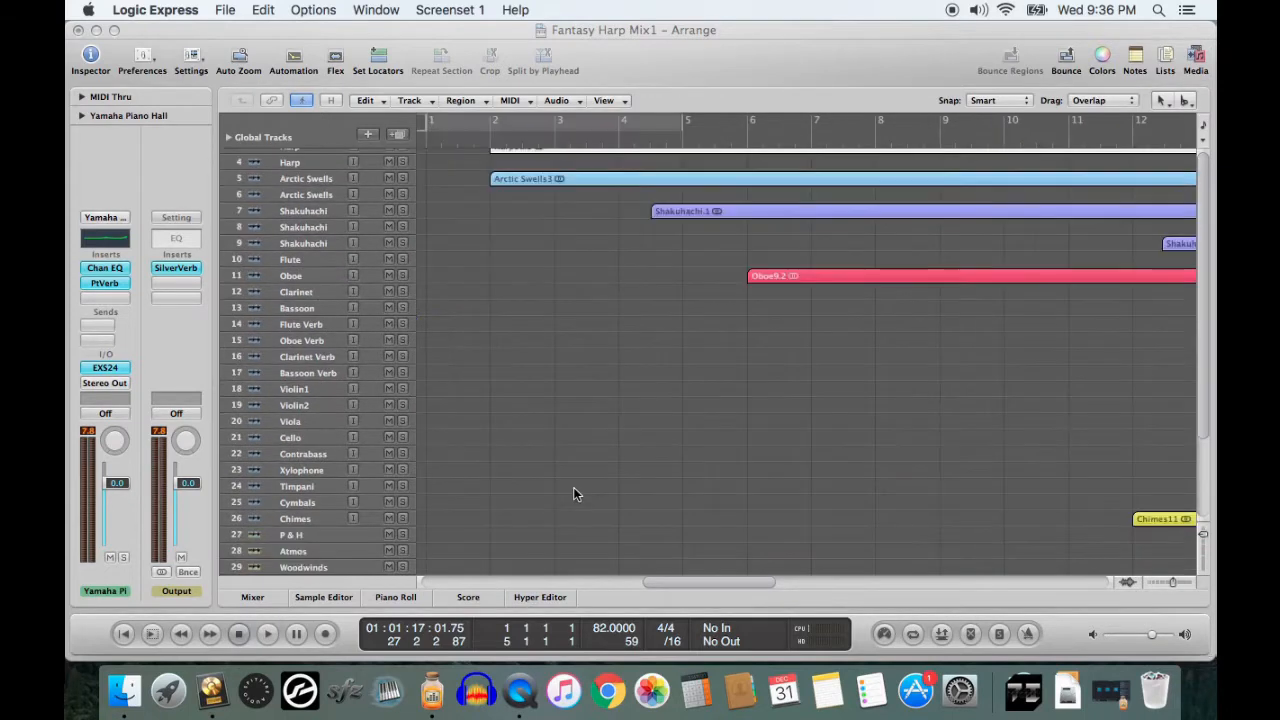
scroll(574, 490, "up", 3)
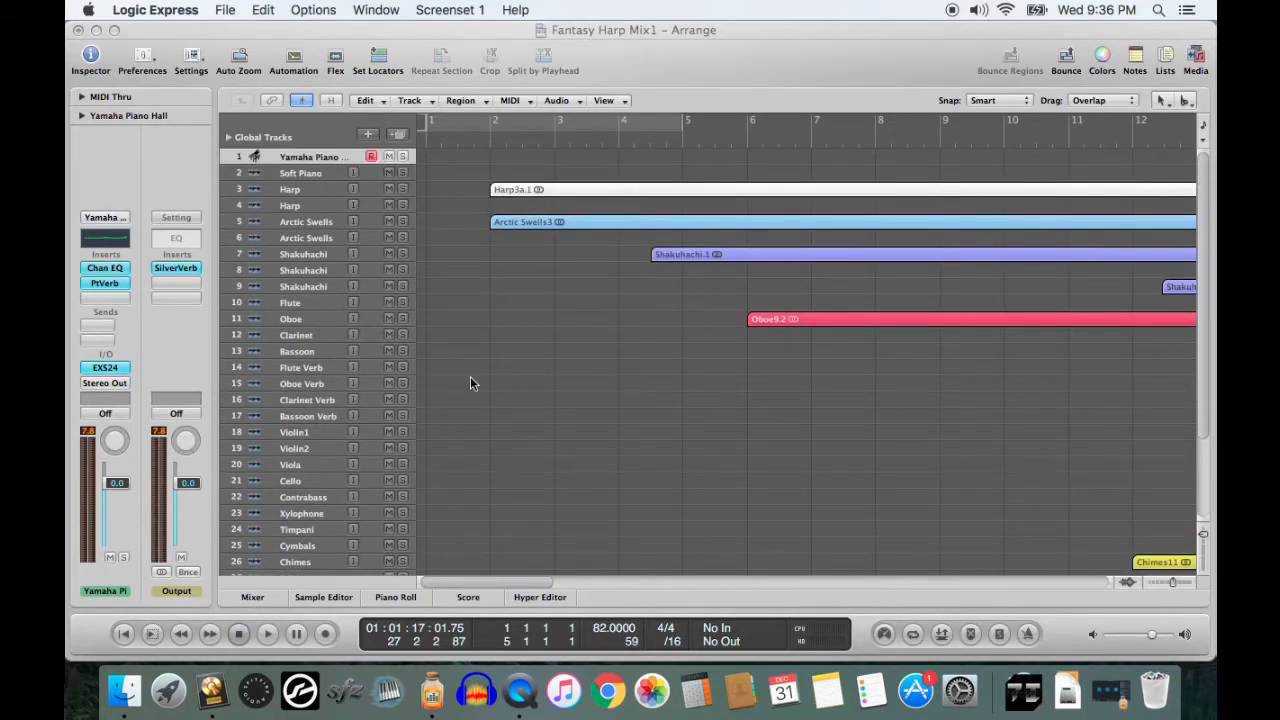
scroll(474, 394, "down", 1)
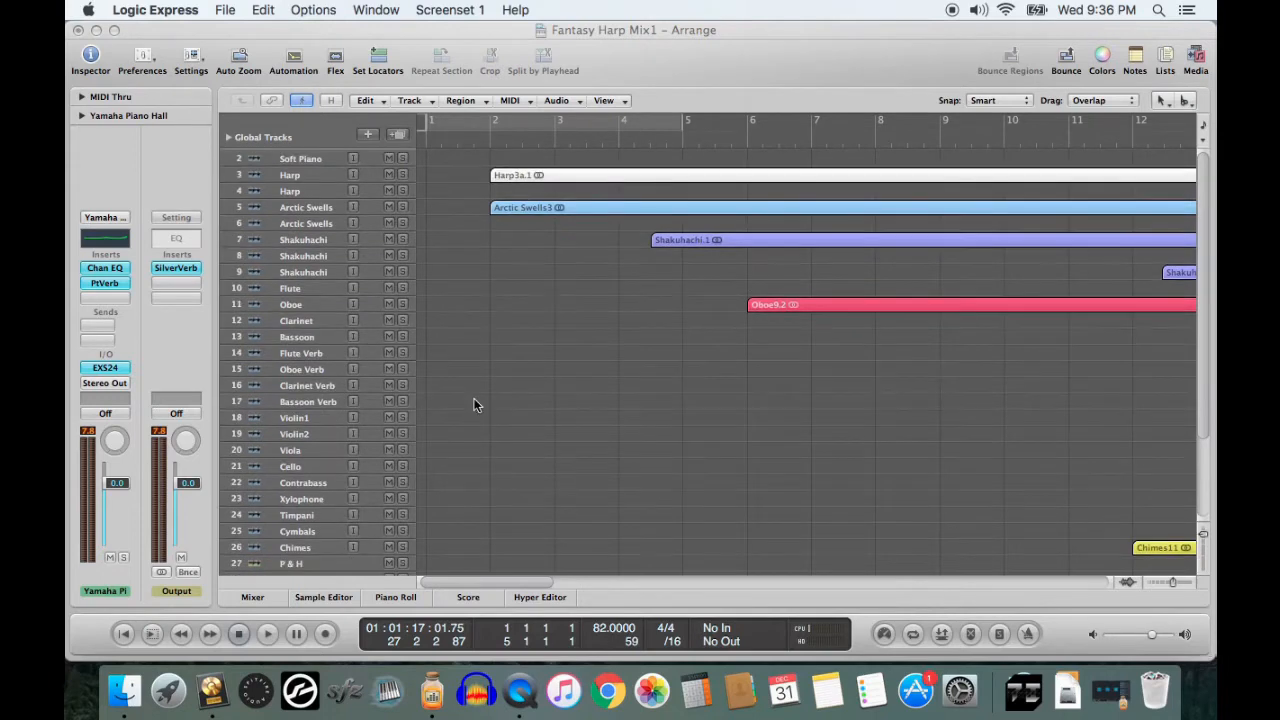
scroll(476, 404, "down", 6)
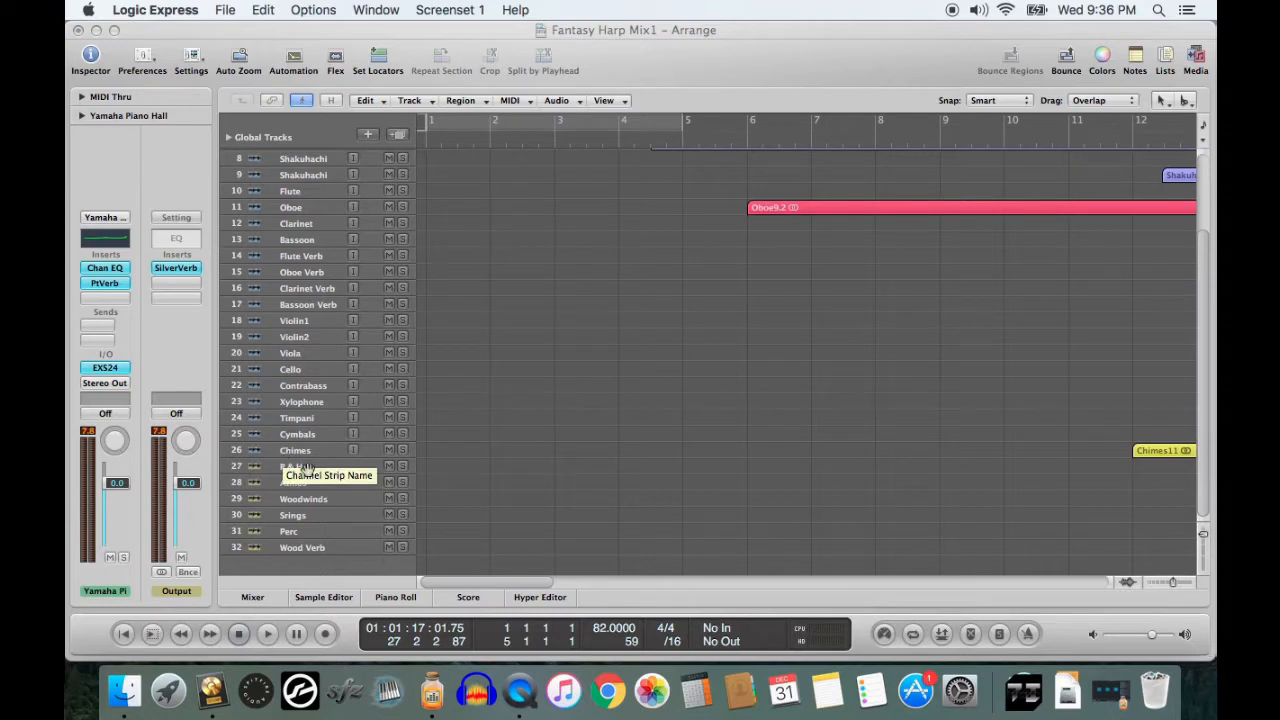
scroll(450, 420, "up", 7)
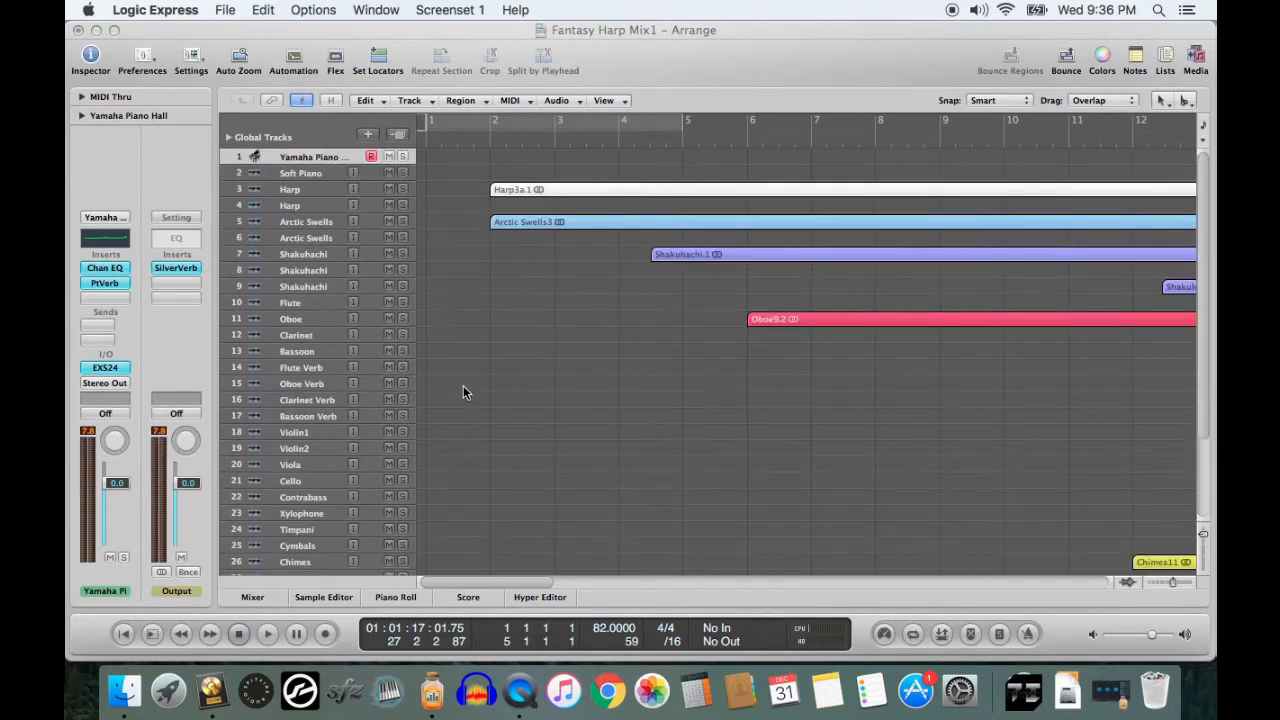
scroll(664, 355, "right", 10)
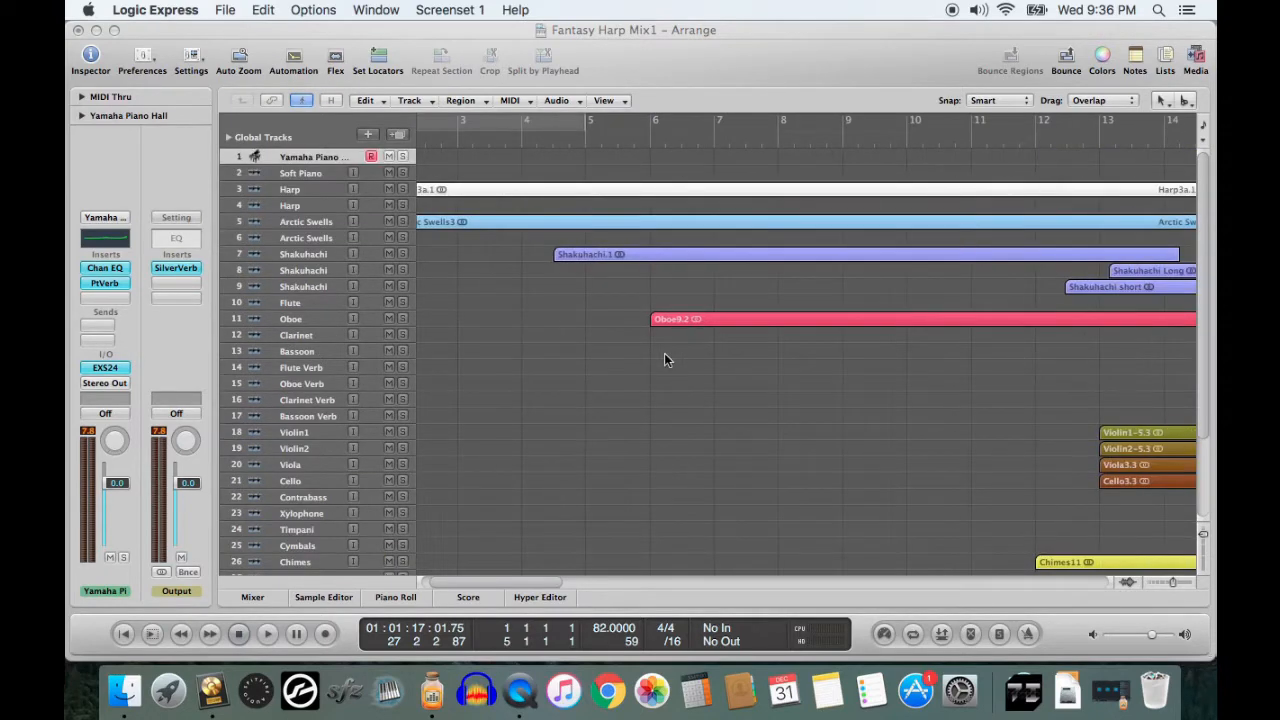
scroll(667, 360, "right", 7)
scroll(667, 360, "down", 1)
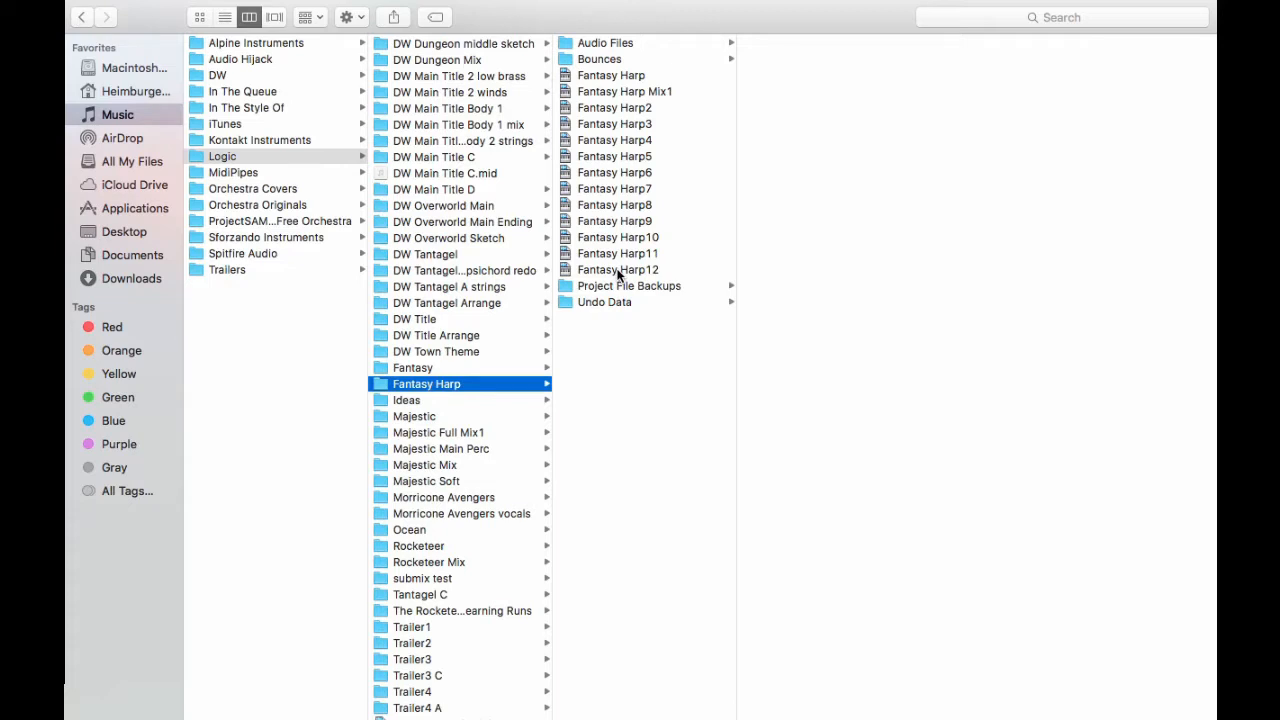
Step: Open the Fantasy Harp project and display the BBC Symphony Orchestra instrument of the Harp on track 3
left_click(620, 77)
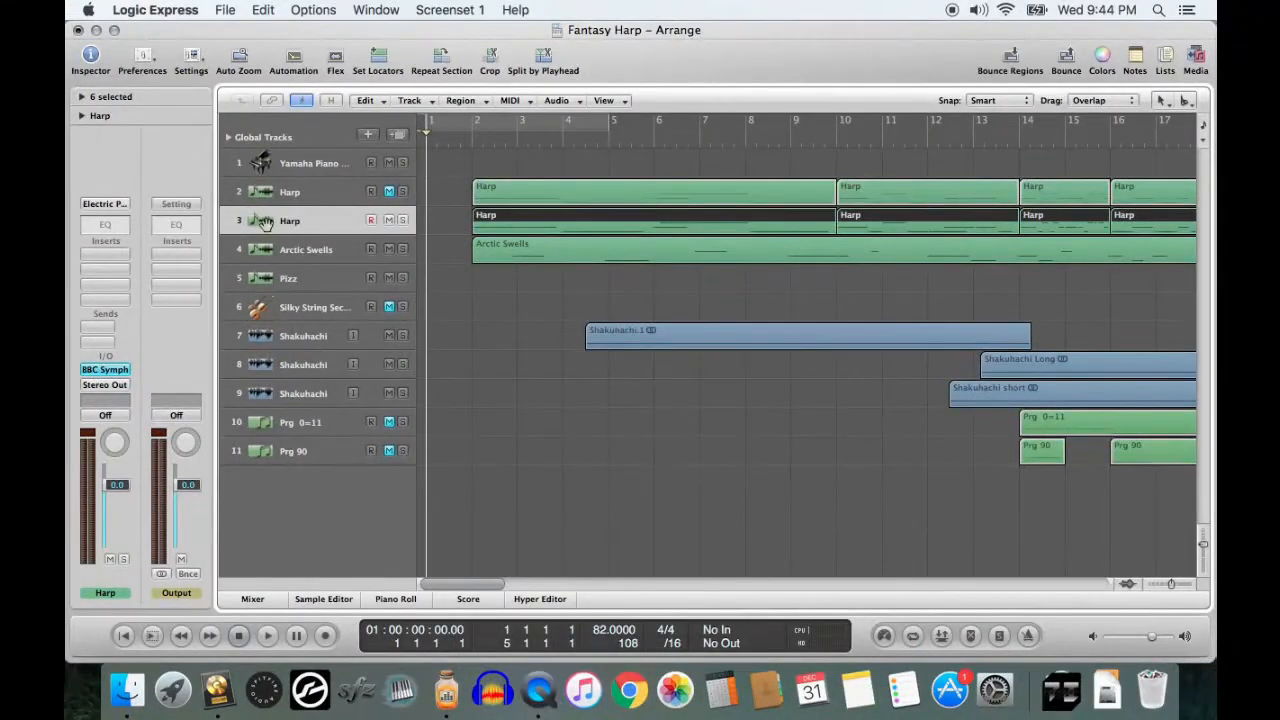
left_click(371, 219)
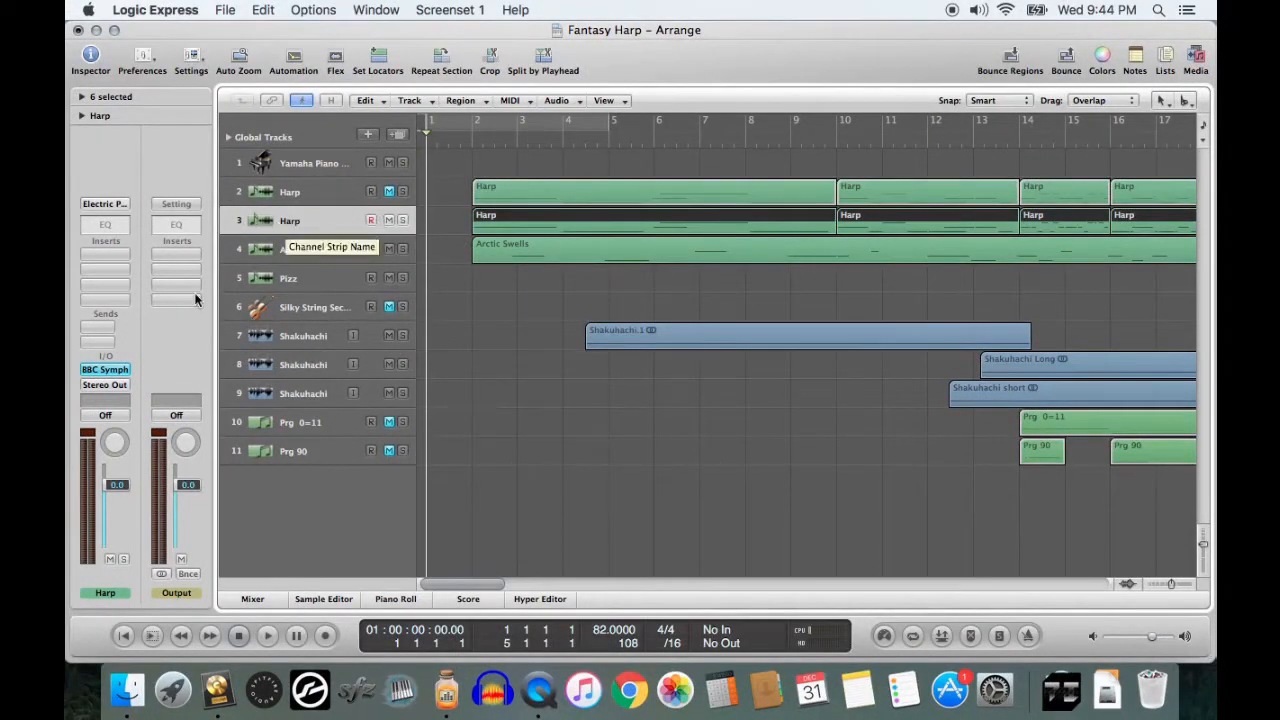
left_click(110, 370)
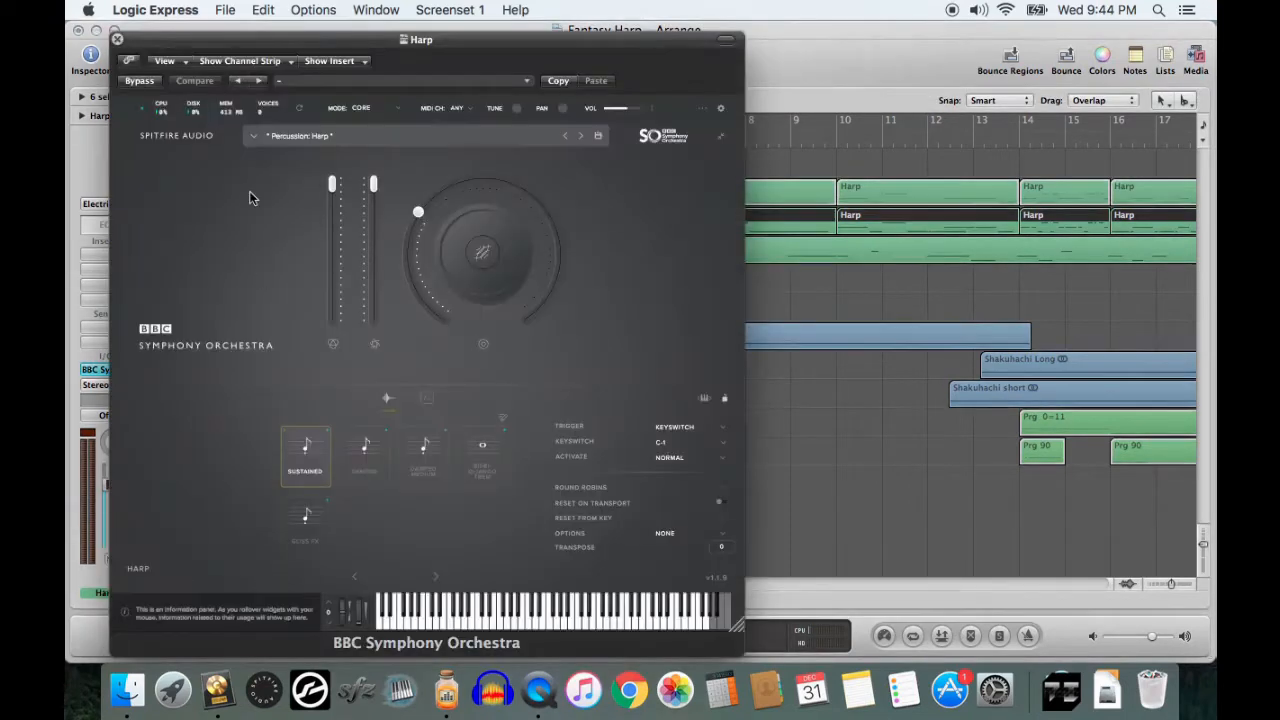
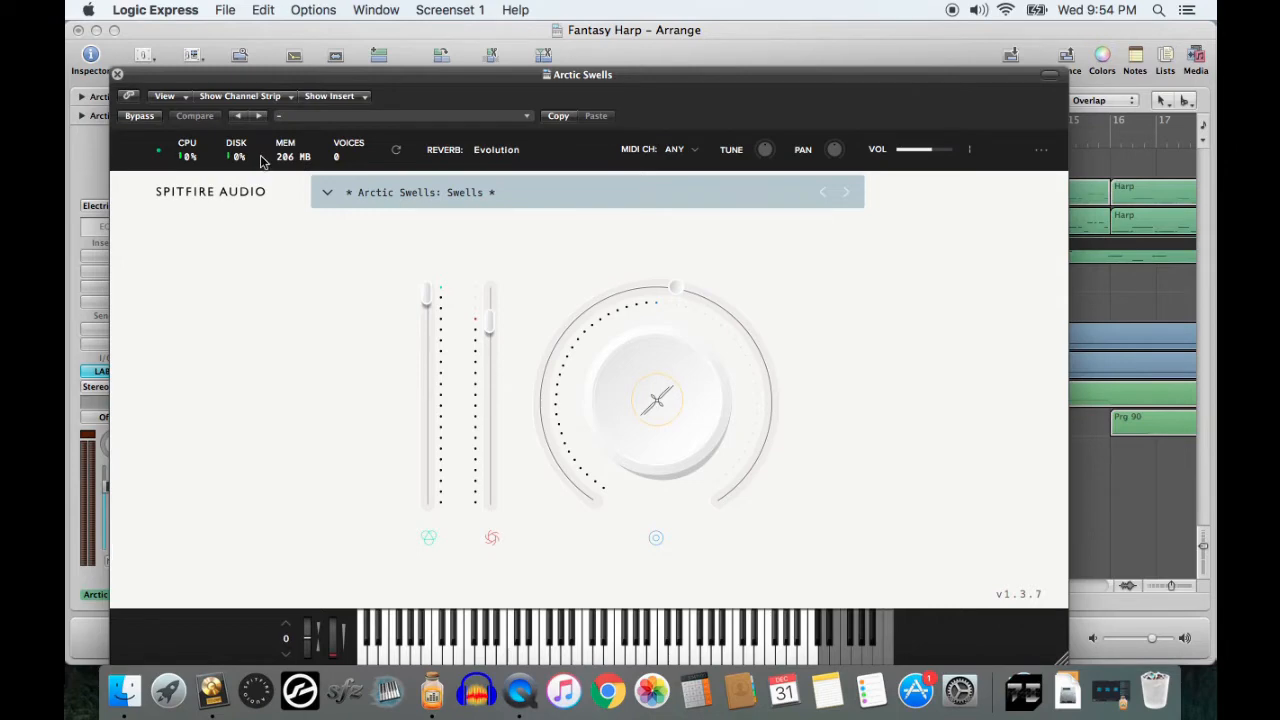
Step: Close the Arctic Swells instrument and inspect the CPU and memory read-outs of track 3's BBC Symphony Orchestra harp
left_click(118, 75)
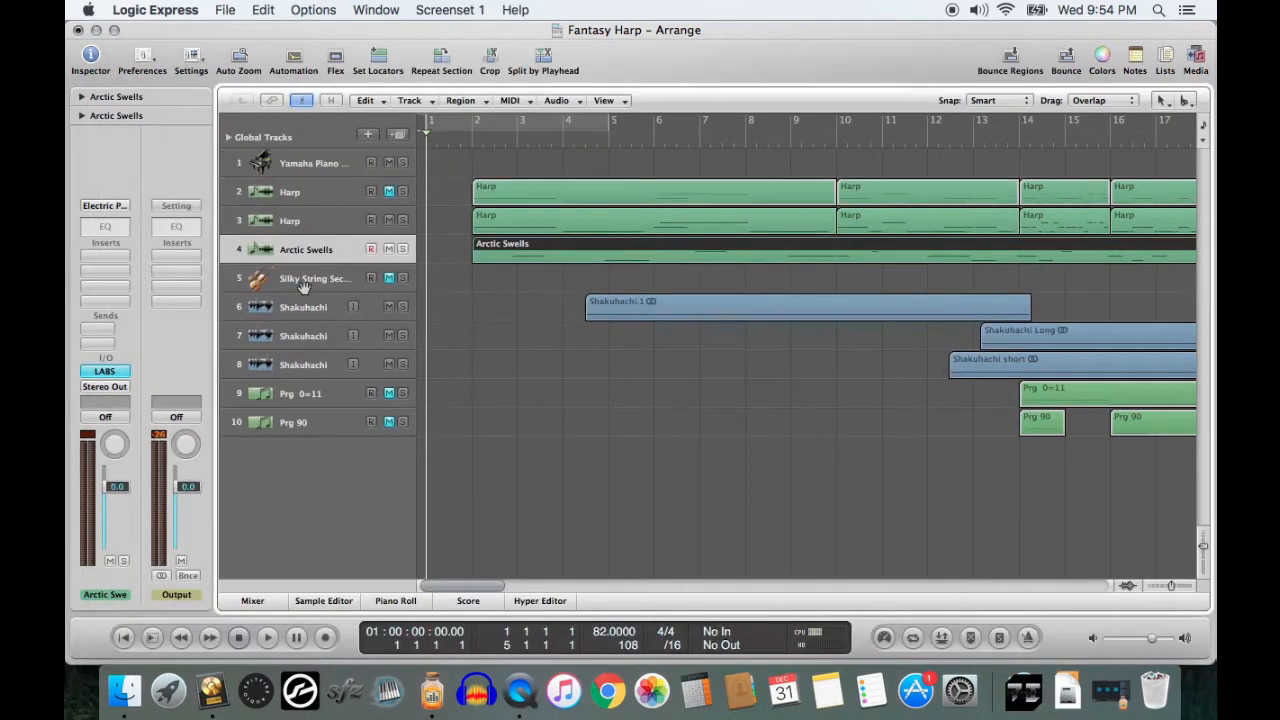
left_click(312, 222)
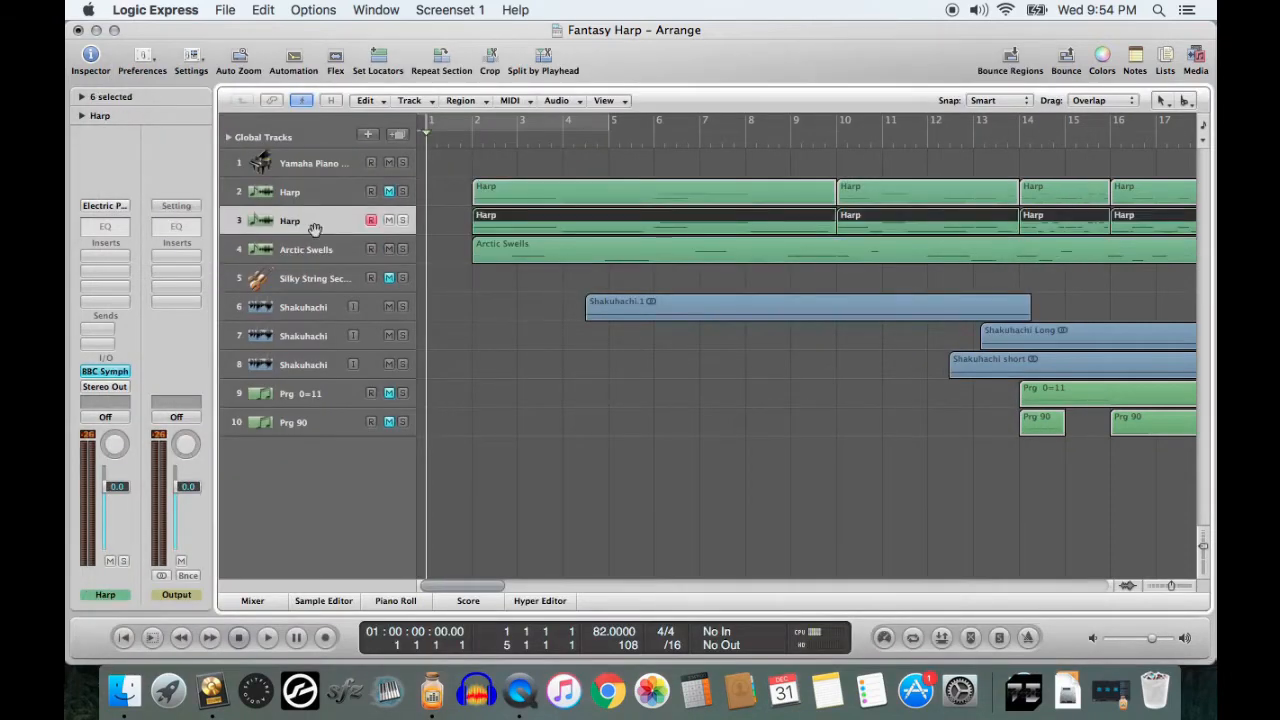
left_click(103, 373)
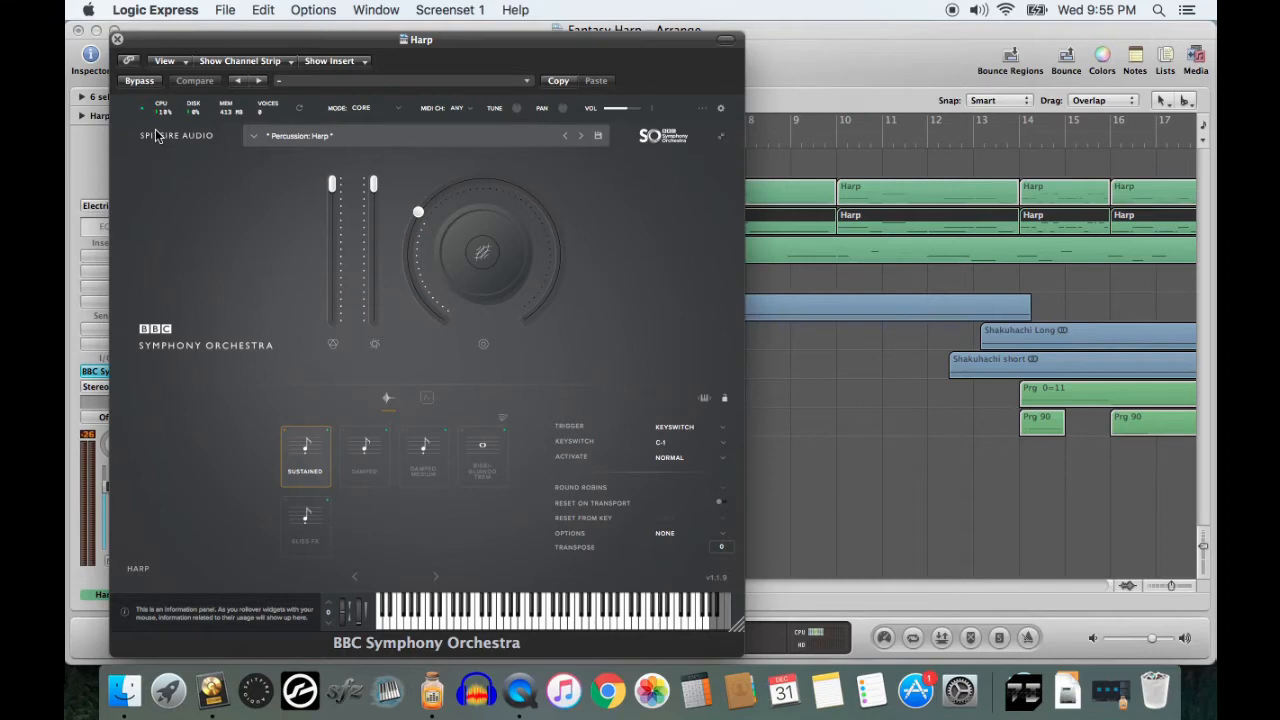
left_click(117, 40)
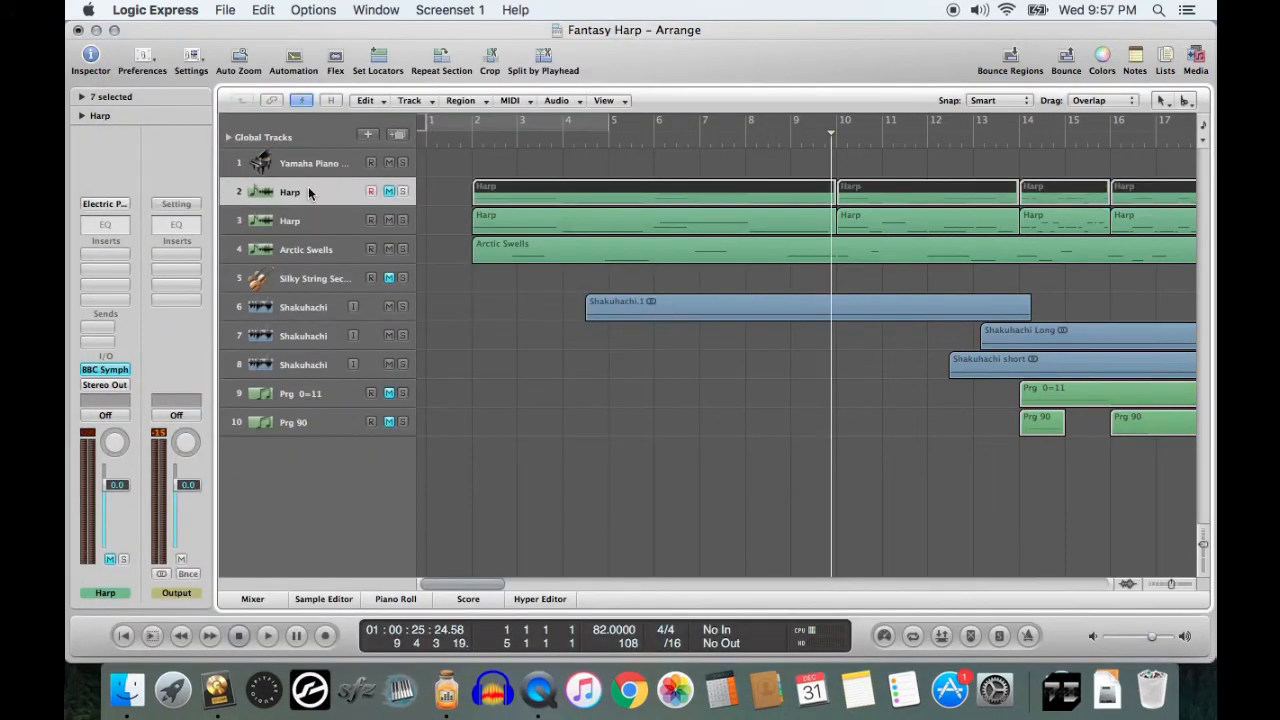
Step: Solo the Harp on track 3 and return the playhead to the beginning of the project
left_click(308, 220)
key("Return")
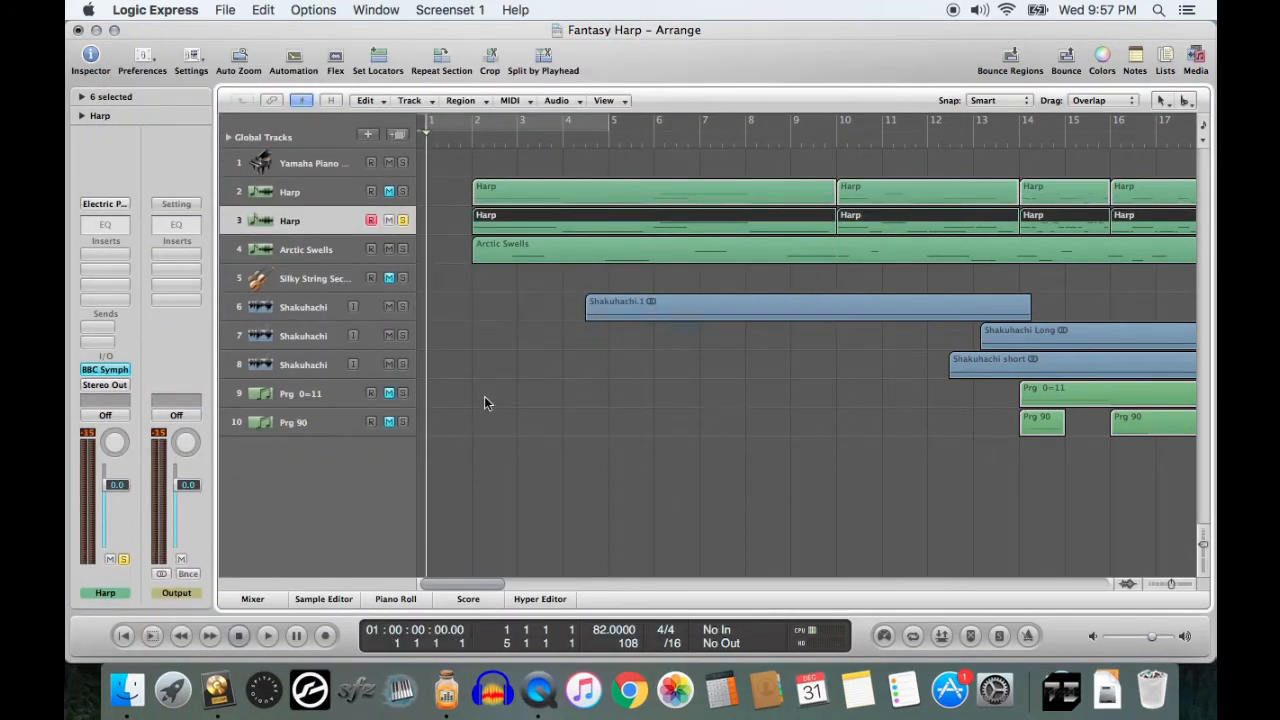
left_click(222, 9)
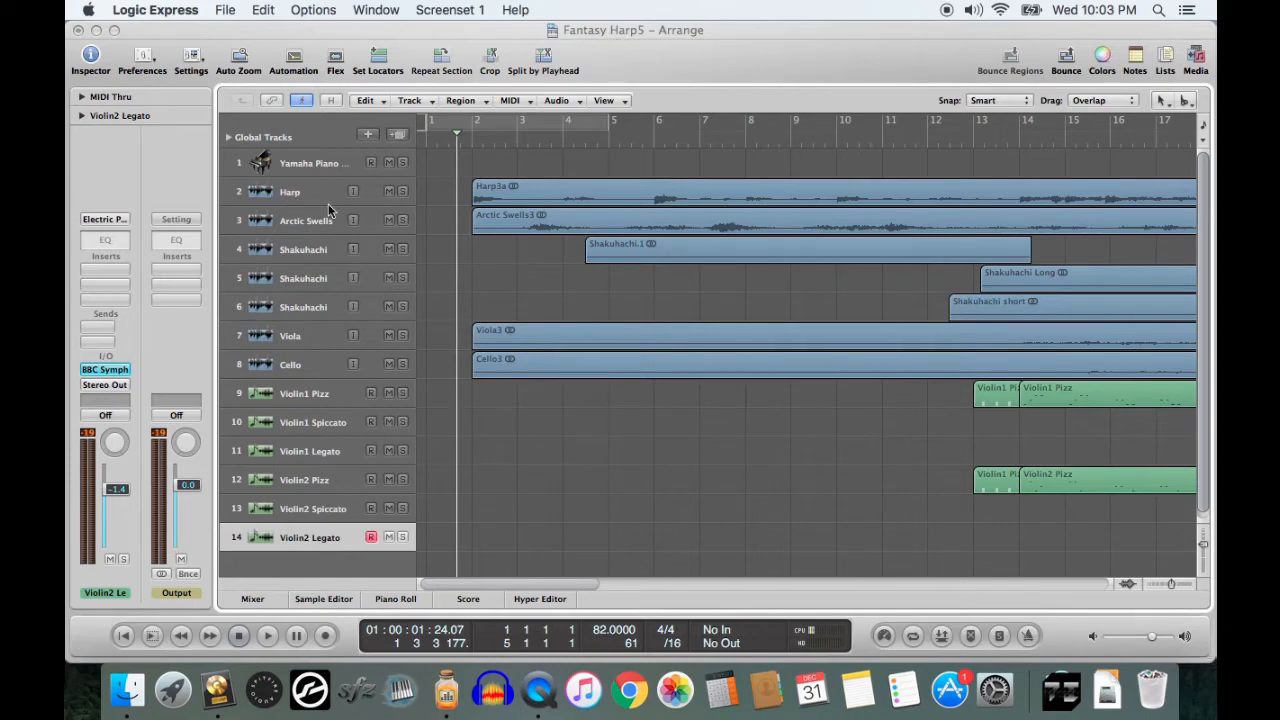
Step: Go through the Harp, Arctic Swells, Shakuhachi, Viola and Cello audio tracks in Fantasy Harp5, viewing each channel strip
left_click(292, 194)
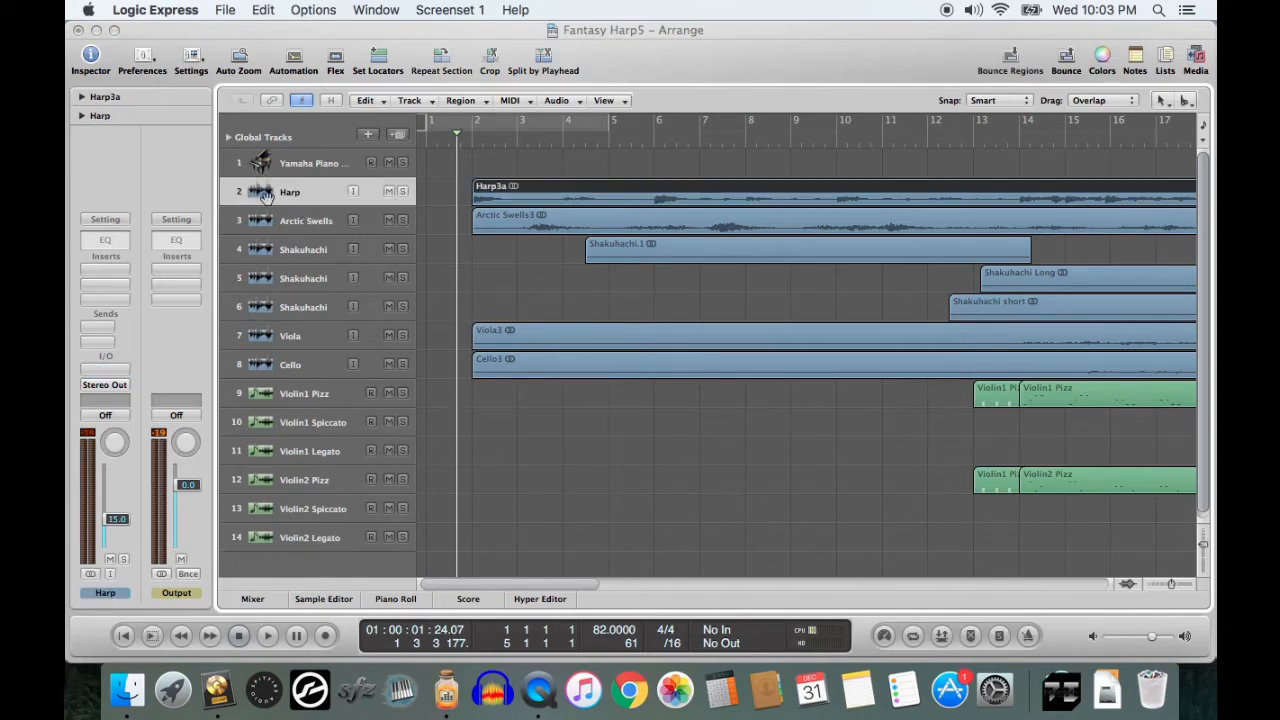
left_click(328, 222)
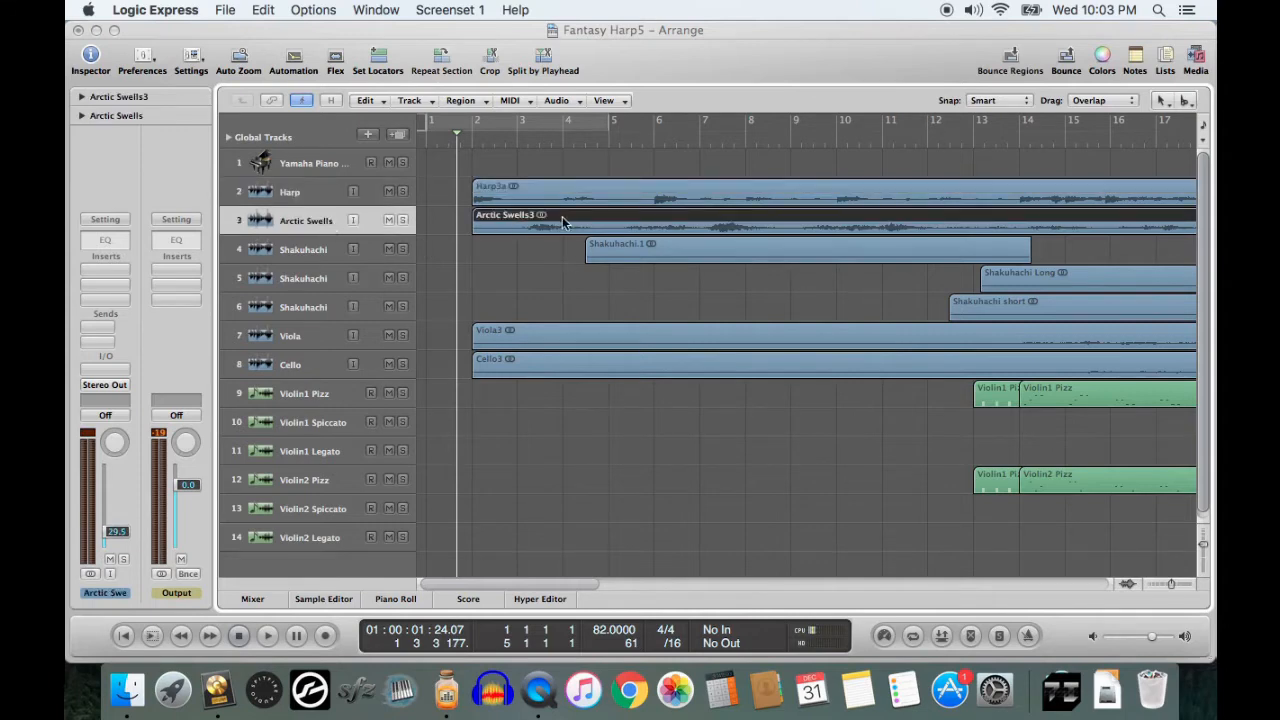
left_click(292, 252)
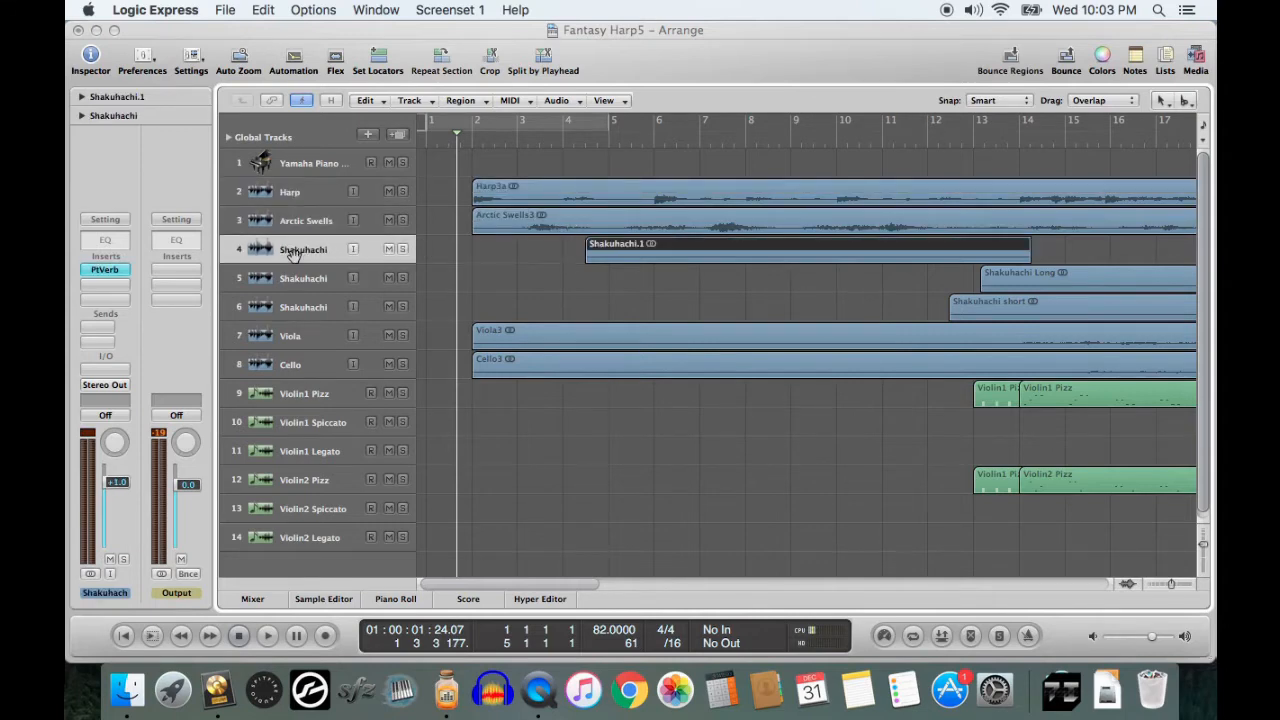
left_click(292, 282)
left_click(296, 311)
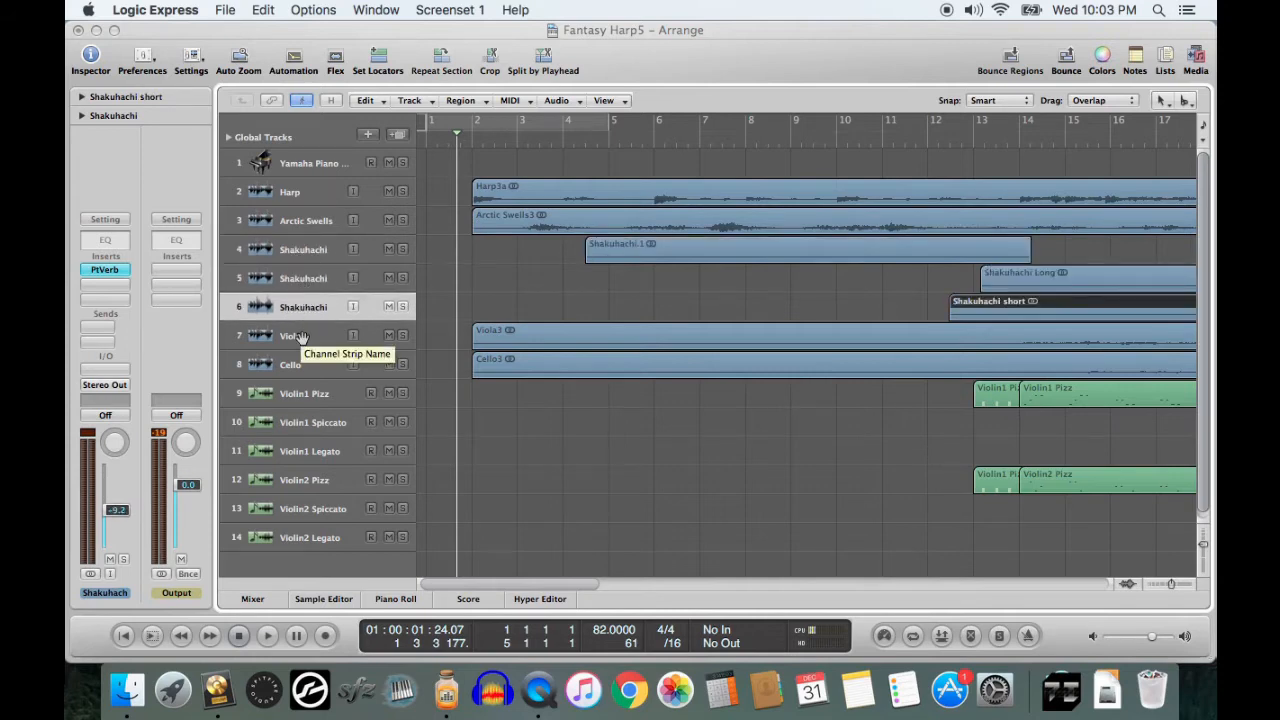
left_click(300, 337)
left_click(298, 368)
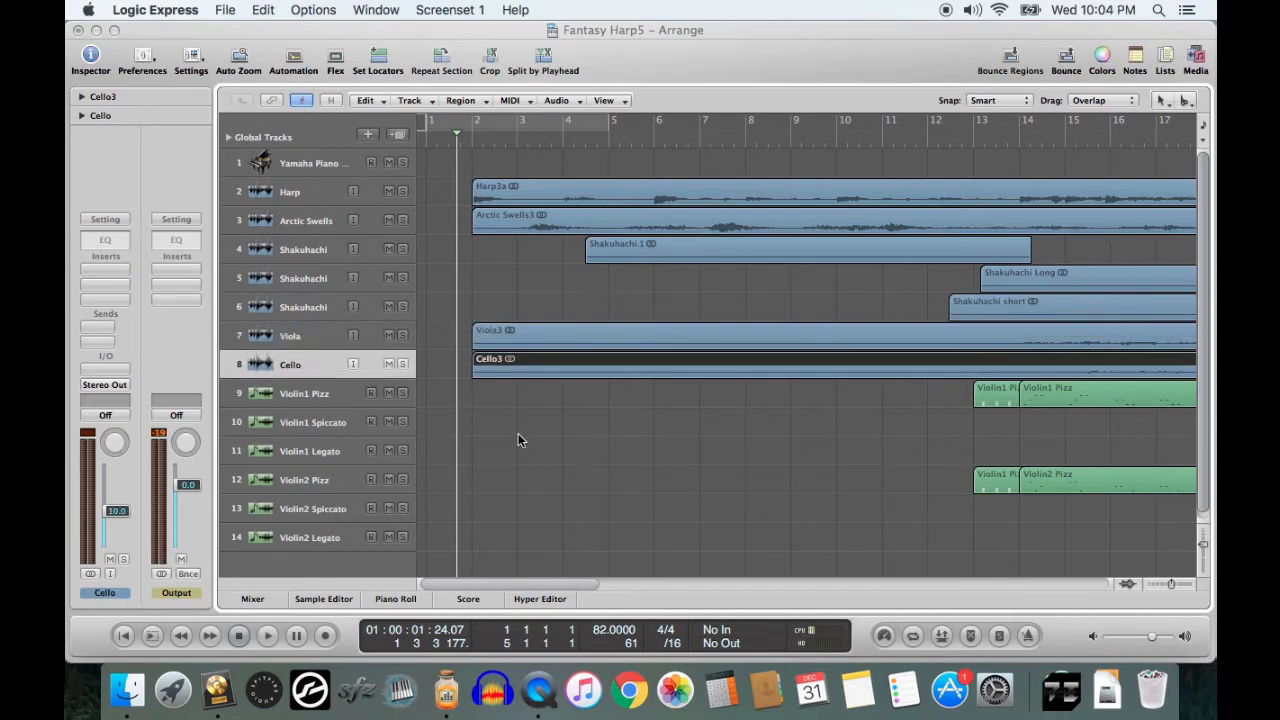
Step: Select the Violin1 Pizz track and open its BBC Symphony Orchestra instrument
left_click(310, 395)
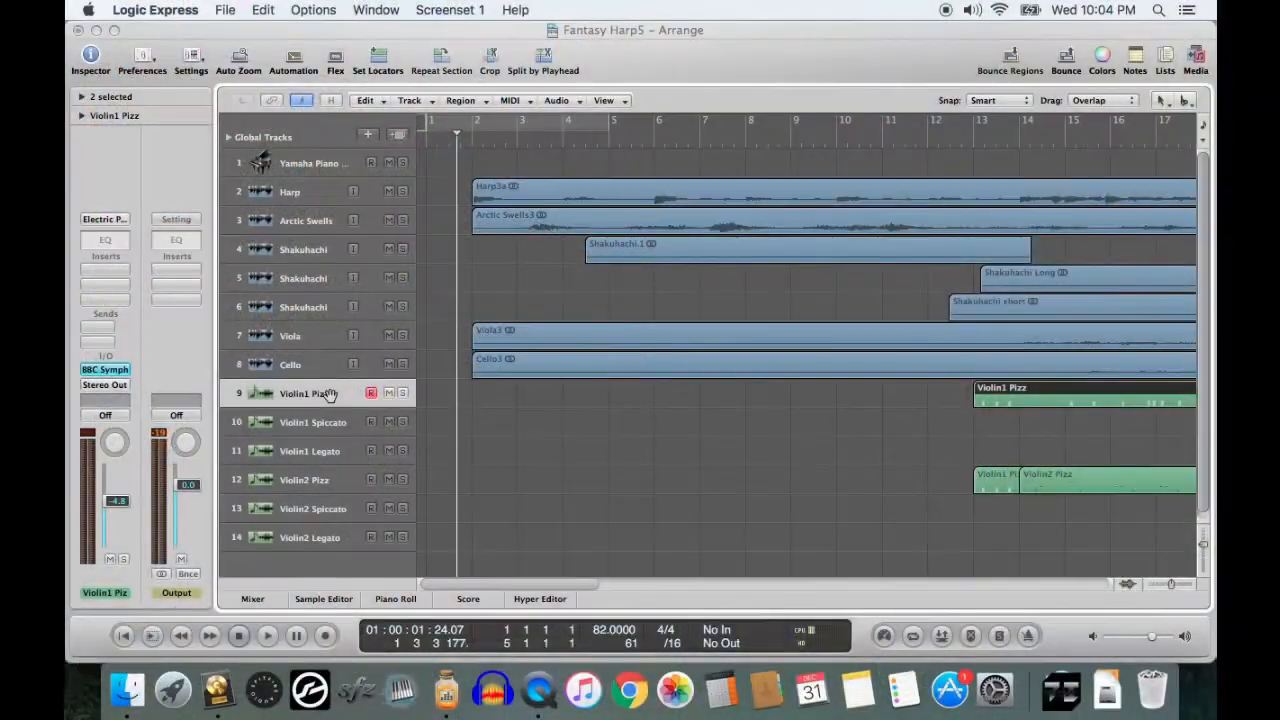
left_click(95, 370)
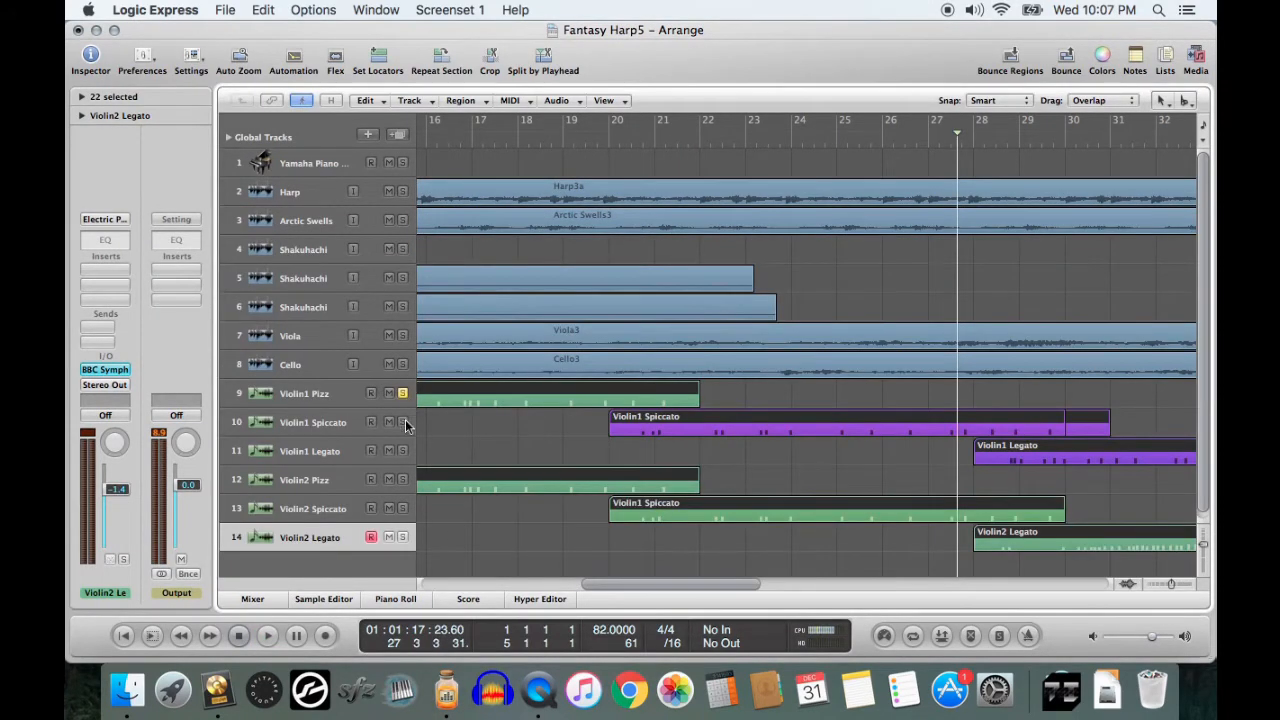
Step: Add the Violin1 Spiccato and Violin1 Legato tracks to the solo alongside Violin1 Pizz
left_click(402, 421)
left_click(402, 451)
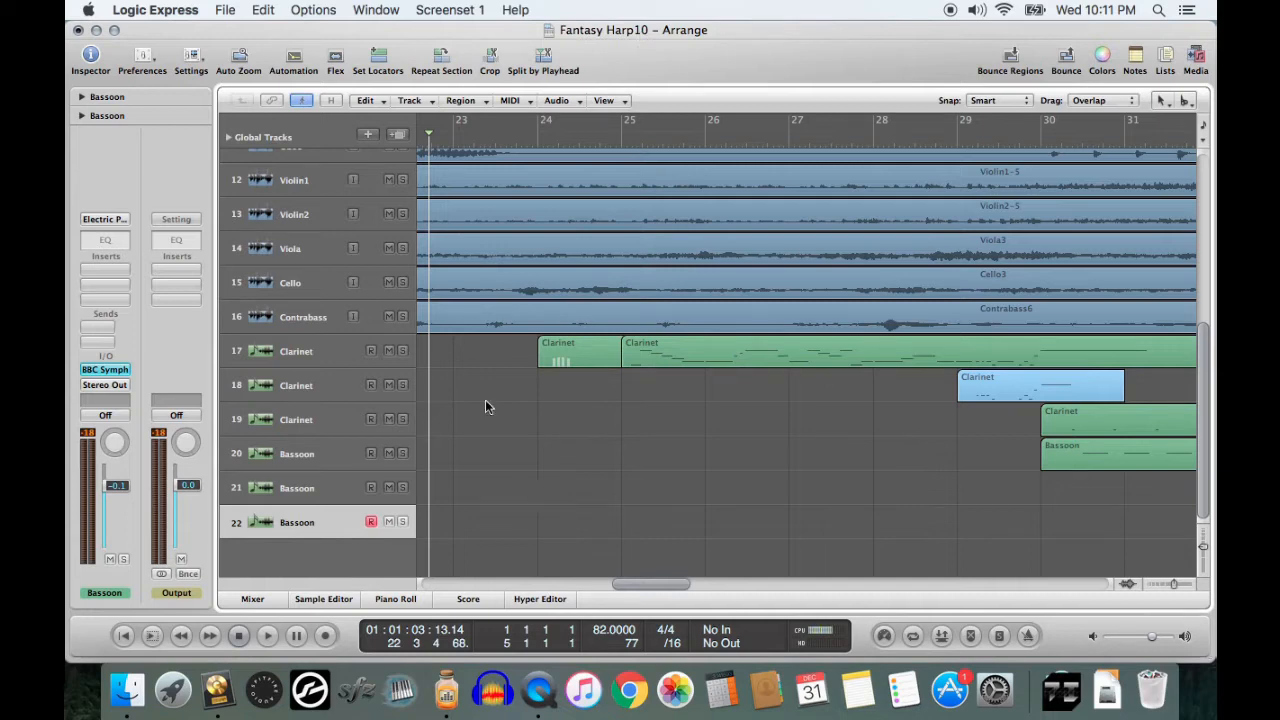
Step: Examine the woodwind and string tracks in Fantasy Harp10, including the Contrabass audio track and the bars before the clarinet entry
scroll(485, 401, "up", 3)
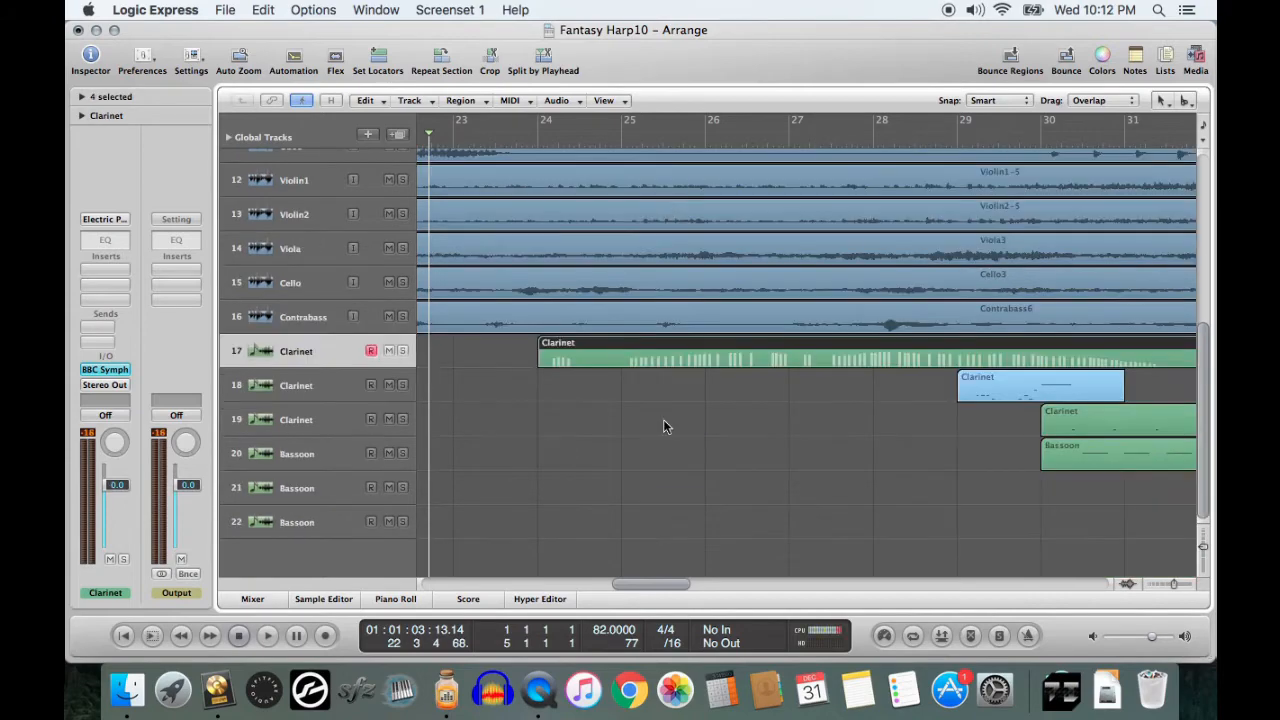
scroll(563, 453, "up", 2)
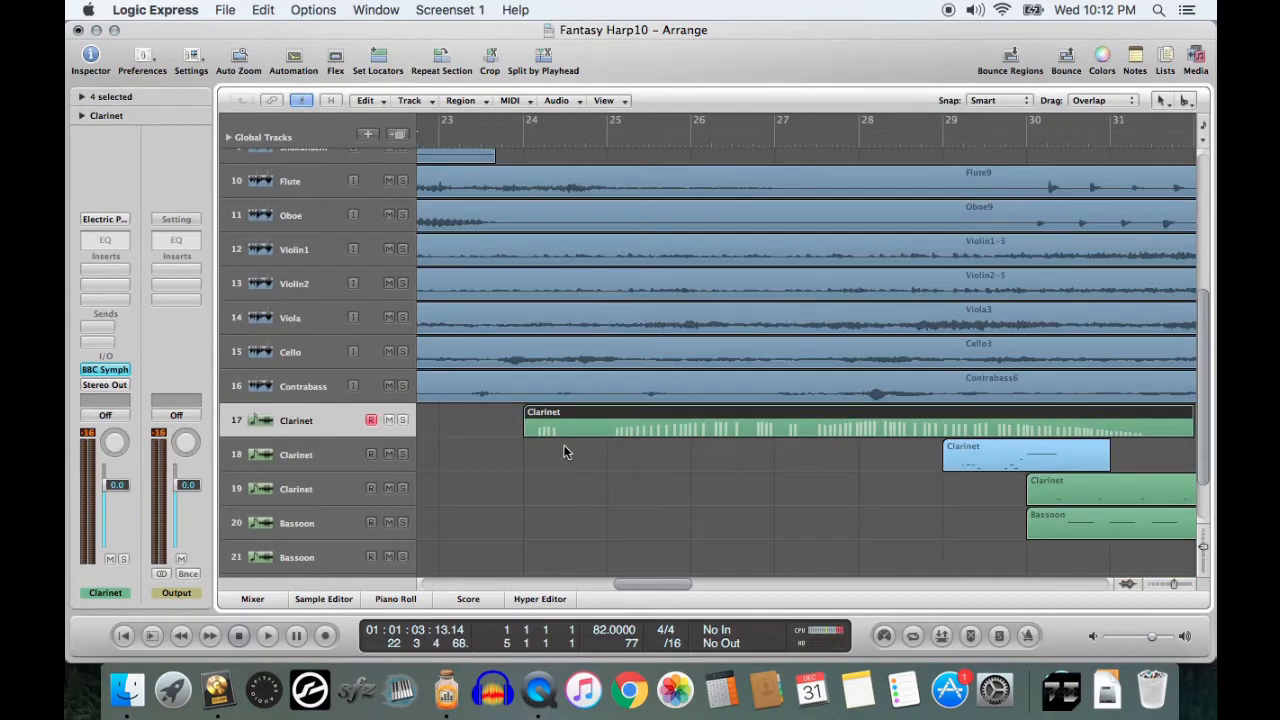
scroll(563, 452, "up", 3)
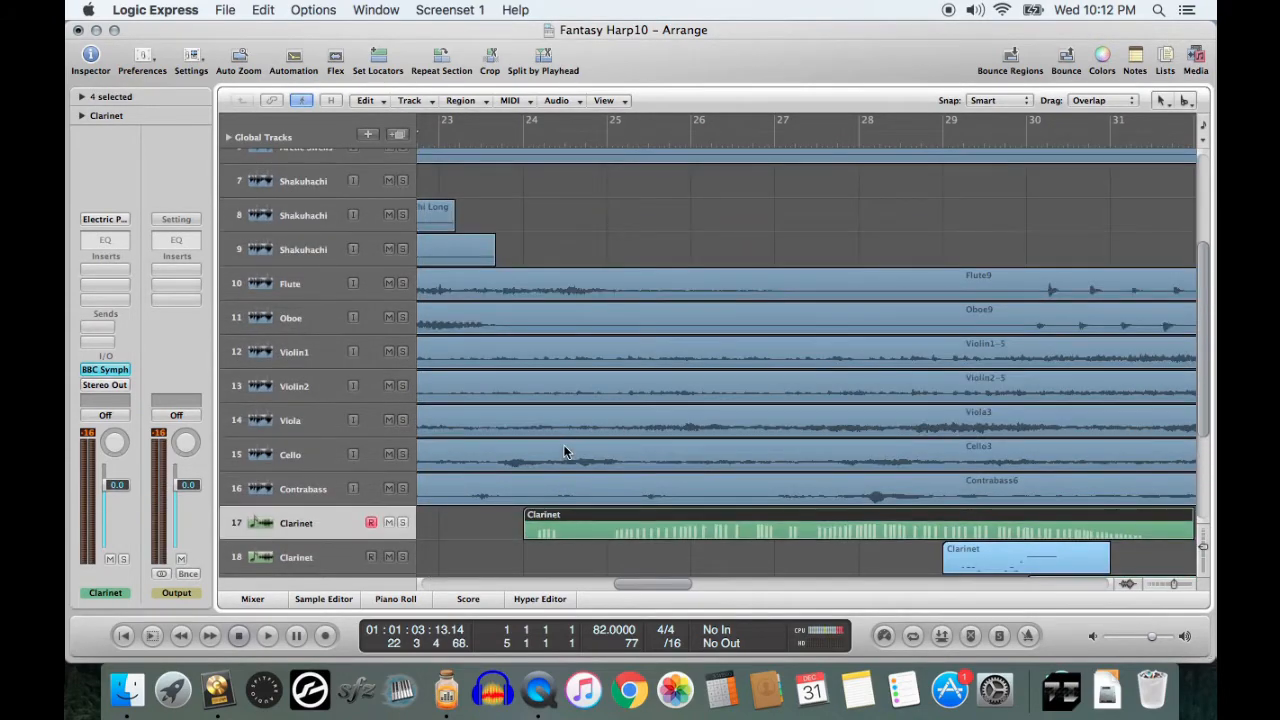
left_click(312, 481)
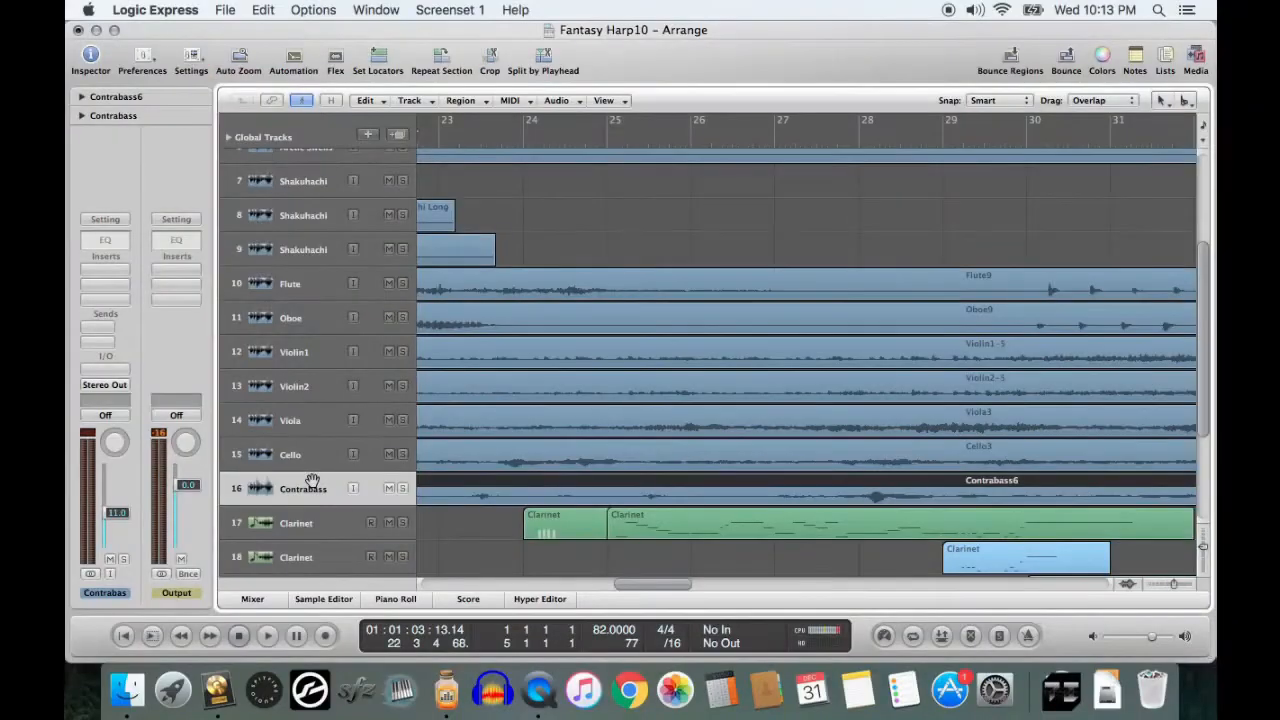
scroll(562, 519, "left", 3)
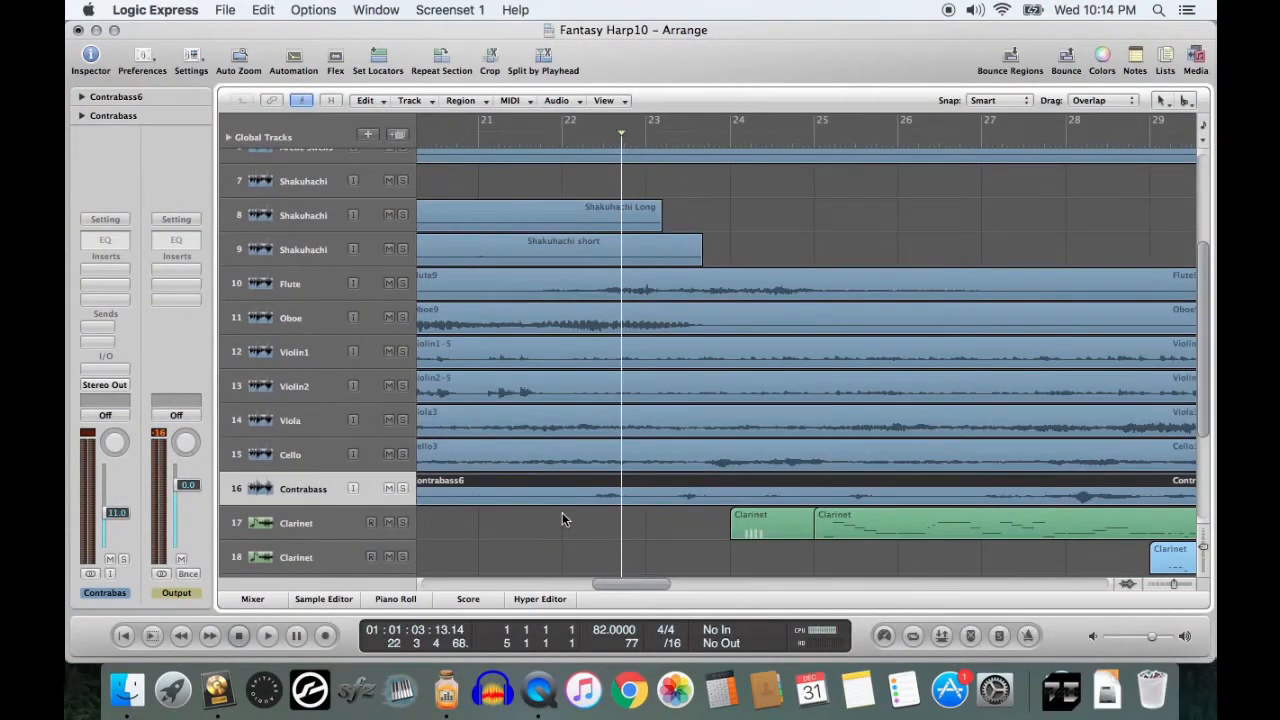
scroll(562, 518, "left", 2)
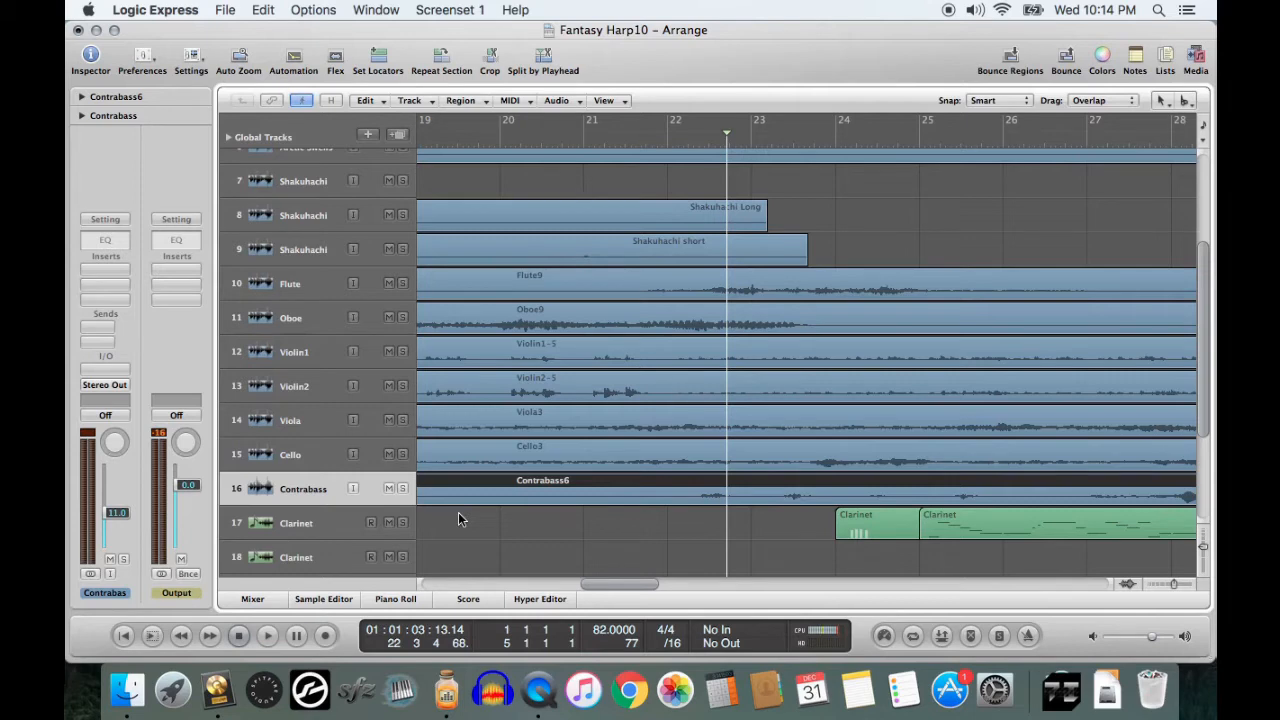
left_click(535, 513)
left_click(534, 486)
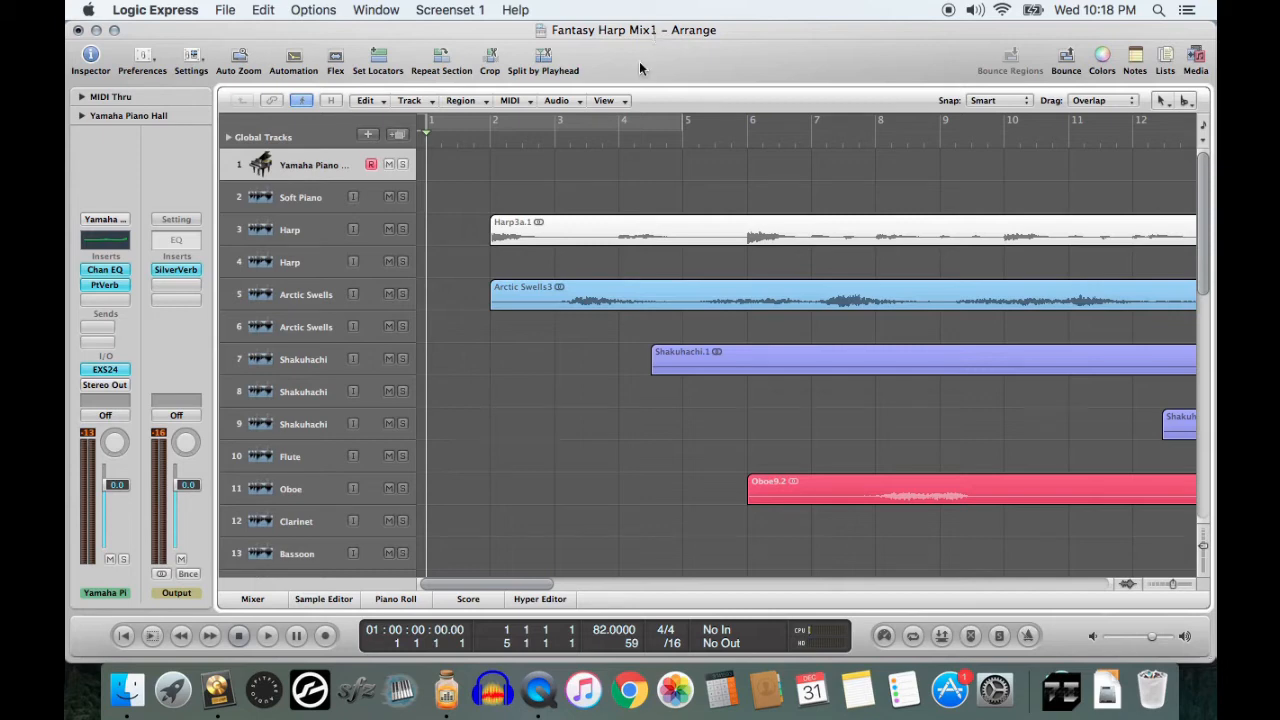
Step: Play the Fantasy Harp Mix1 arrangement from near its beginning and show the mixer
left_click(471, 127)
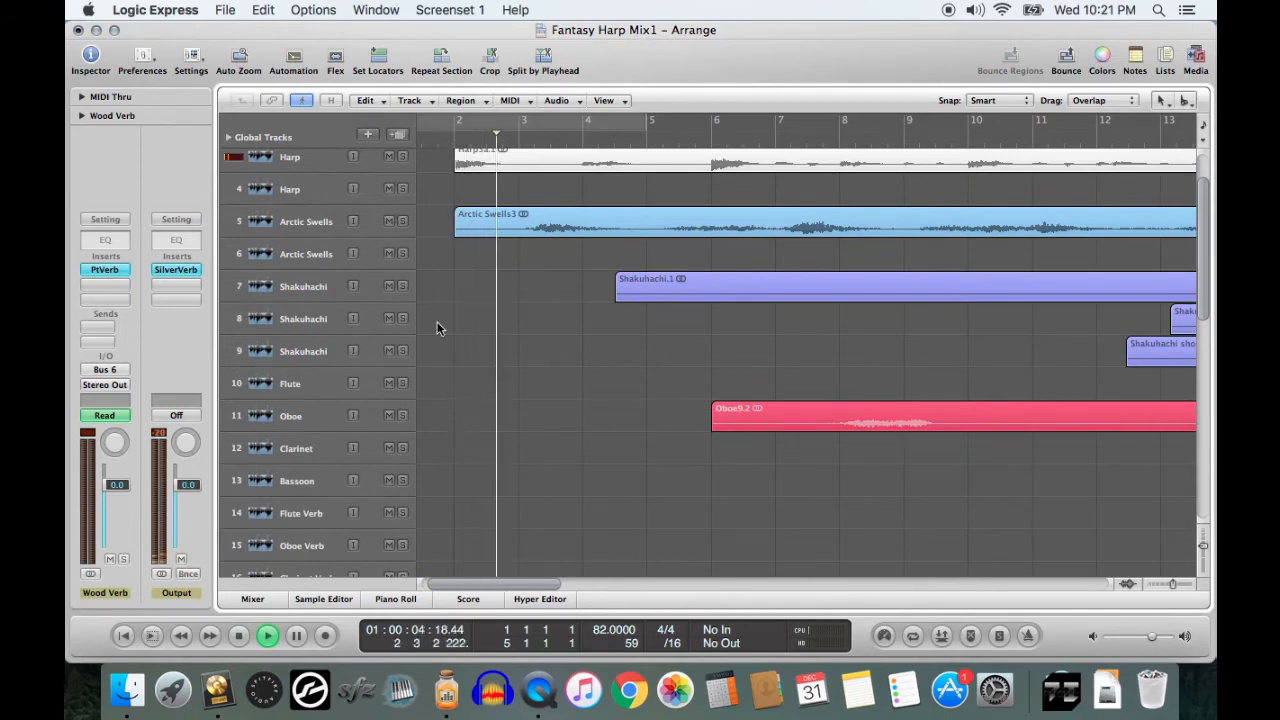
left_click(253, 599)
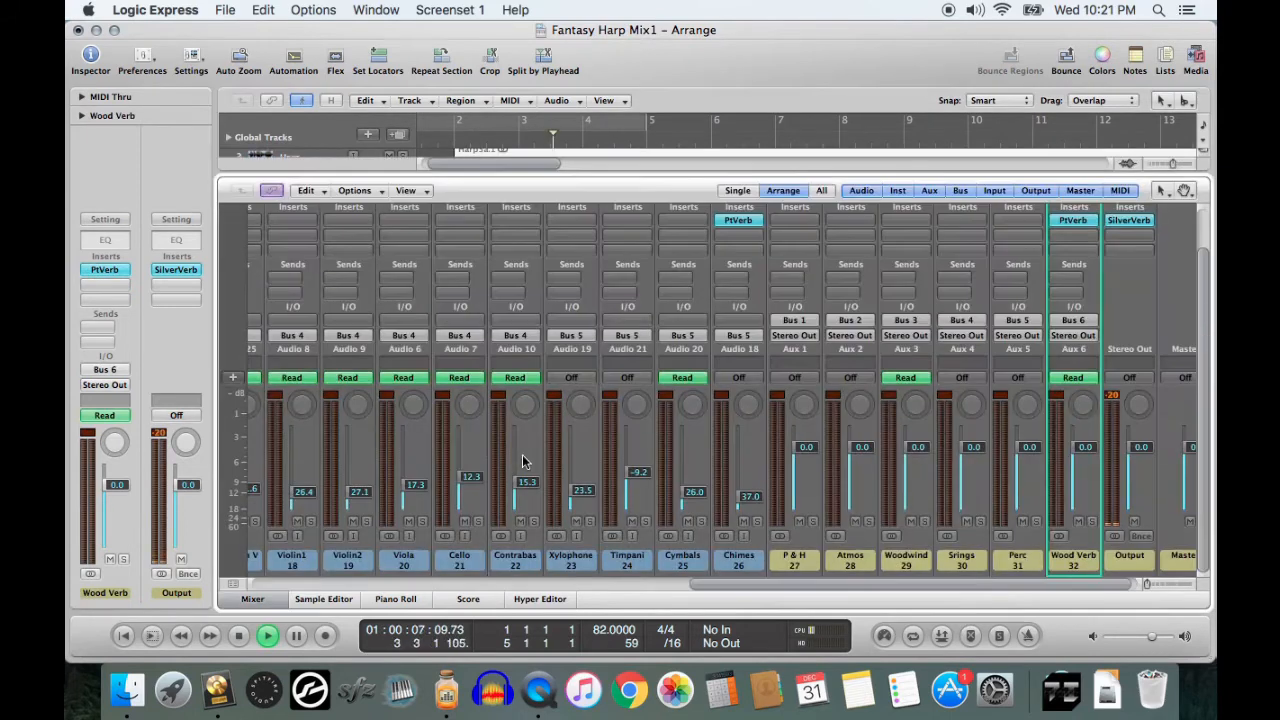